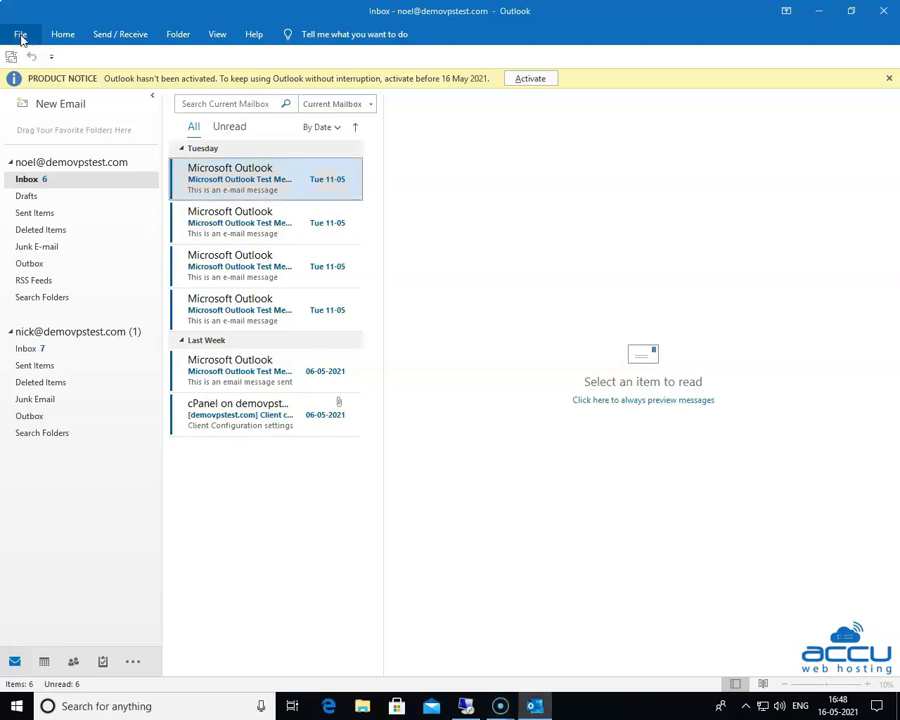
Step: Open Add Account from the File menu's Account Information page
left_click(19, 35)
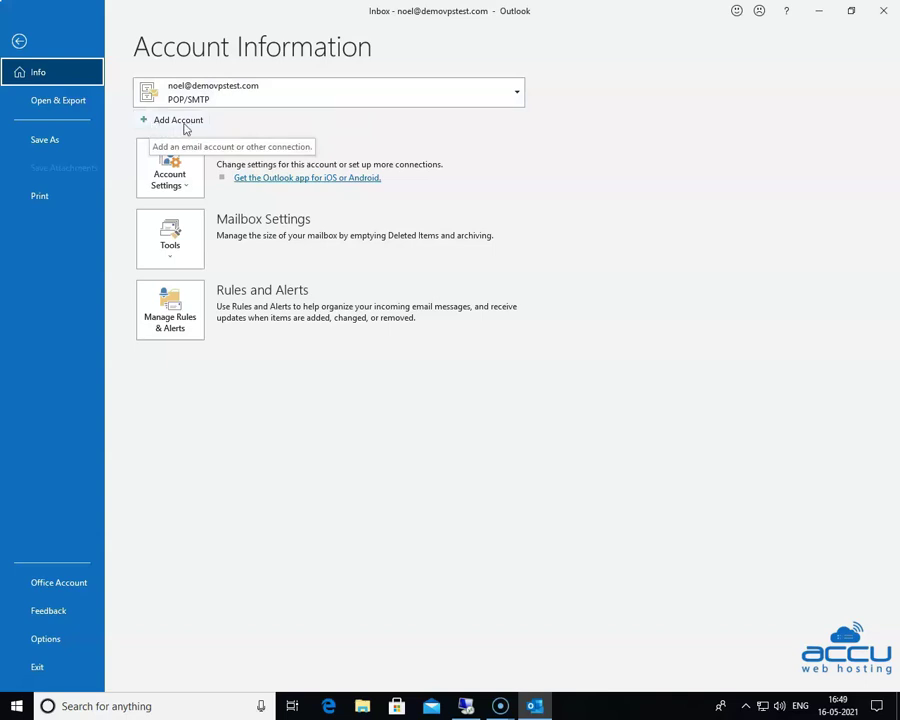
left_click(179, 121)
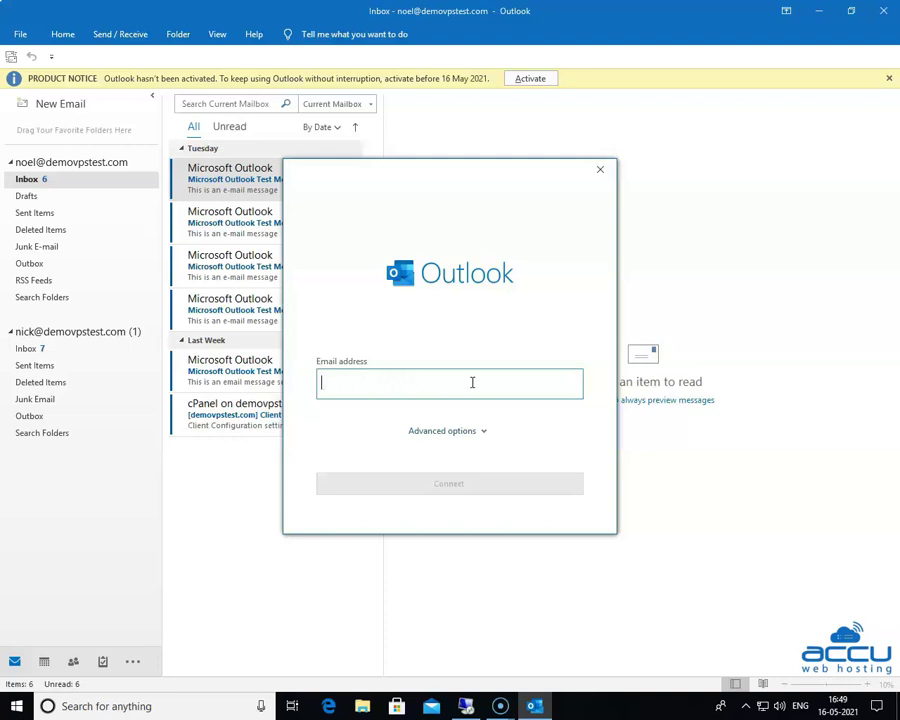
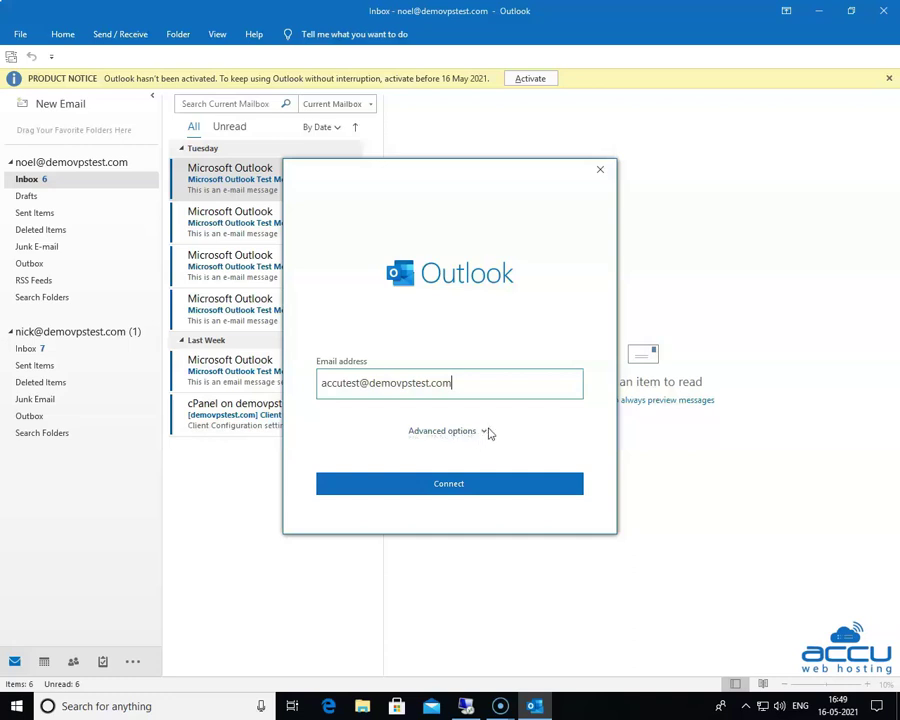
Step: Enter the new account's email address and connect with manual setup selected under Advanced options
left_click(484, 432)
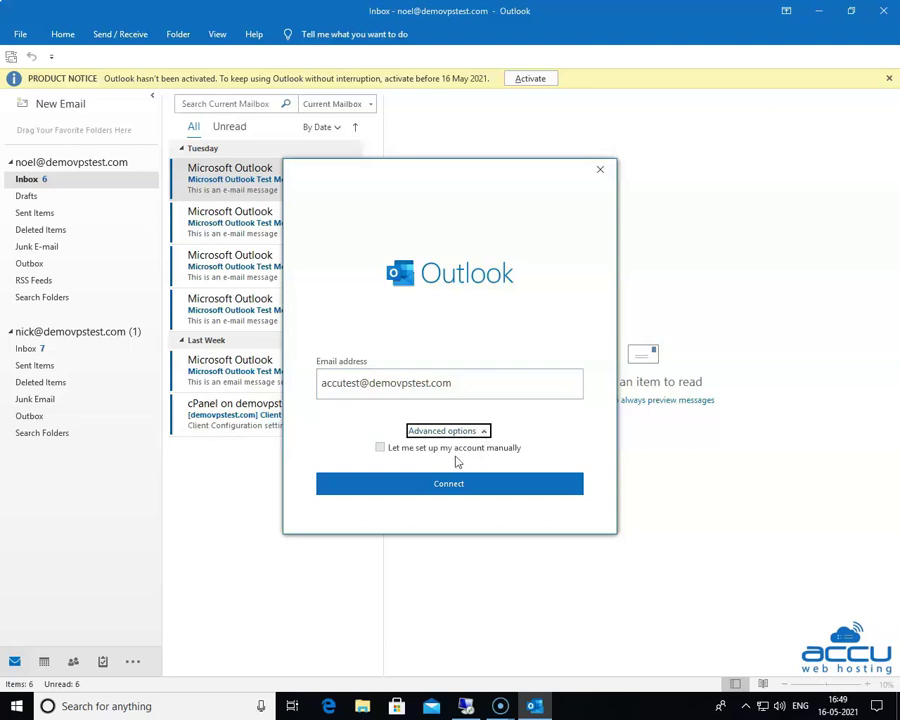
left_click(379, 449)
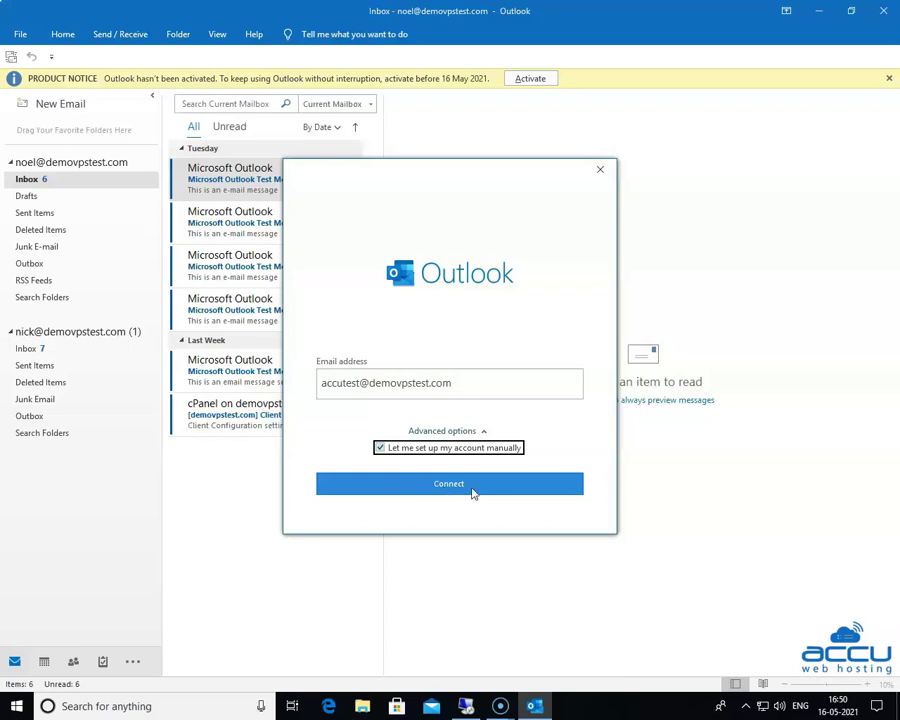
left_click(437, 486)
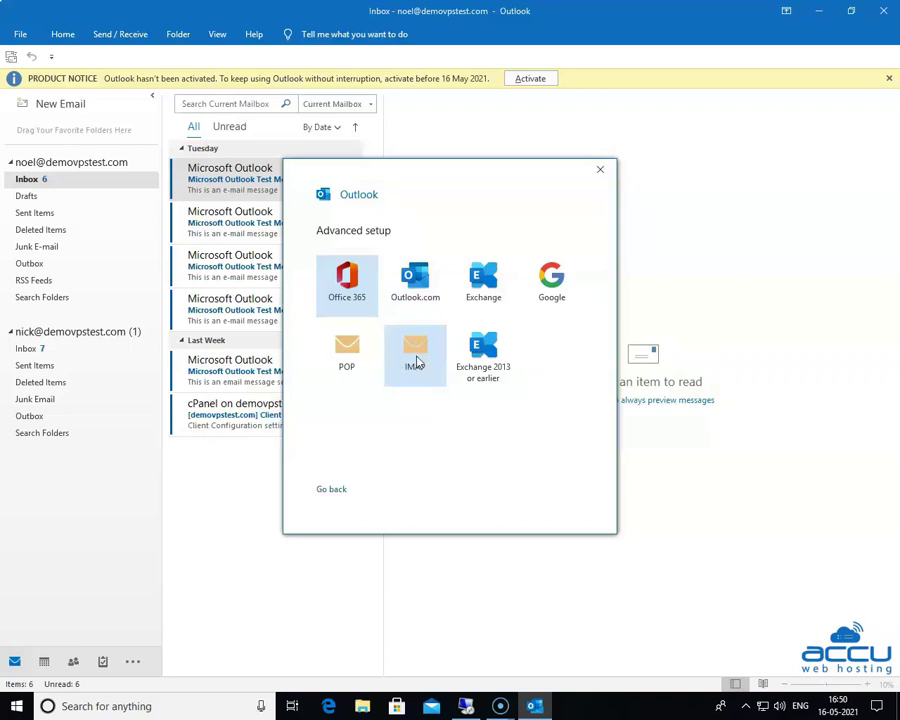
Step: Choose IMAP as the account type in Advanced setup
left_click(418, 363)
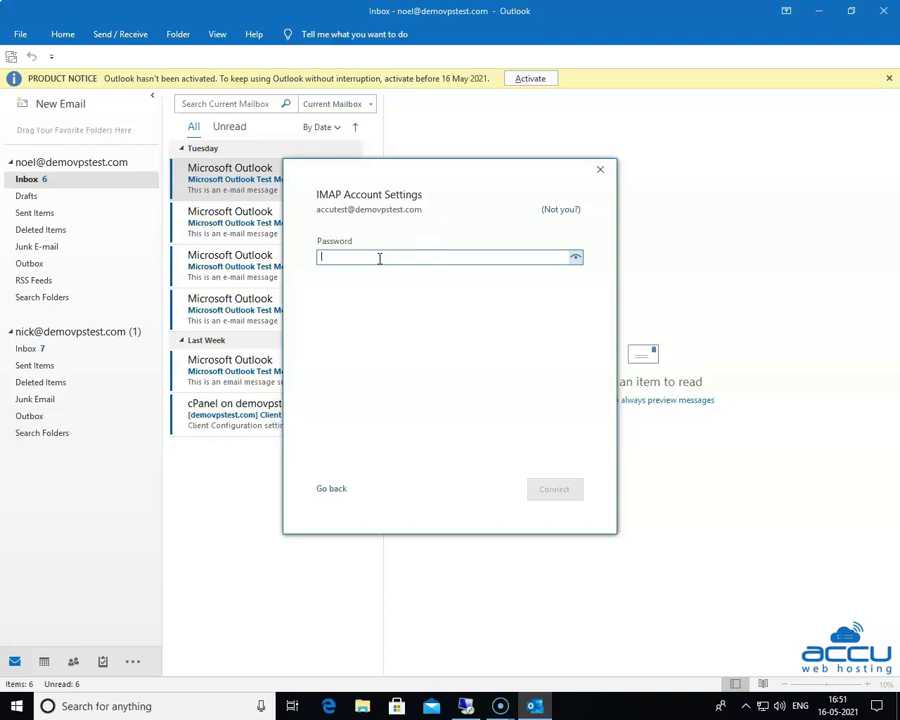
Step: Enter the account password and reveal it to confirm it is correct
type("*")
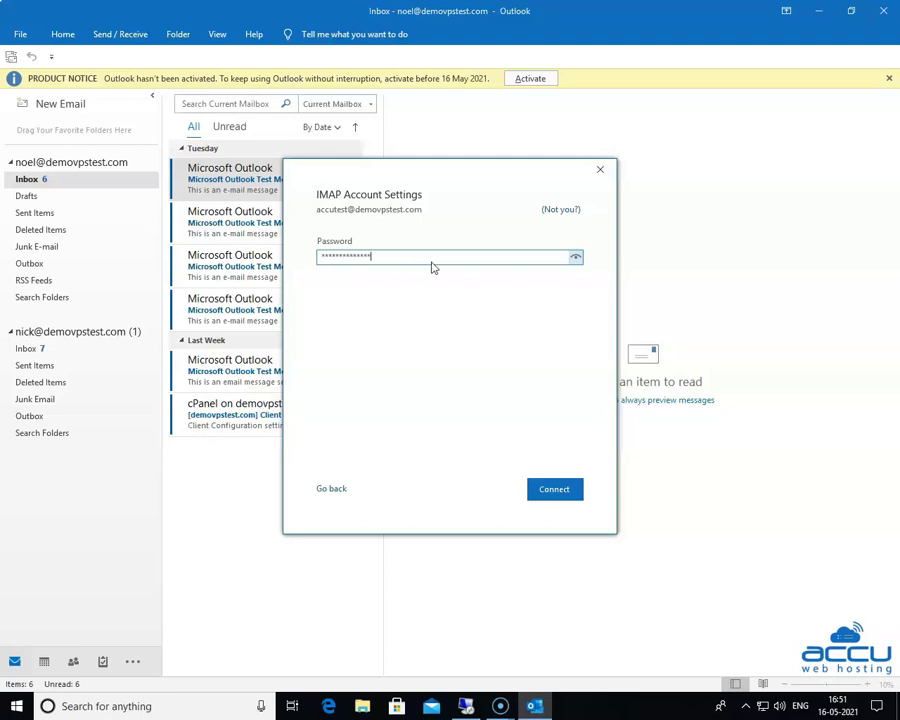
left_click(576, 259)
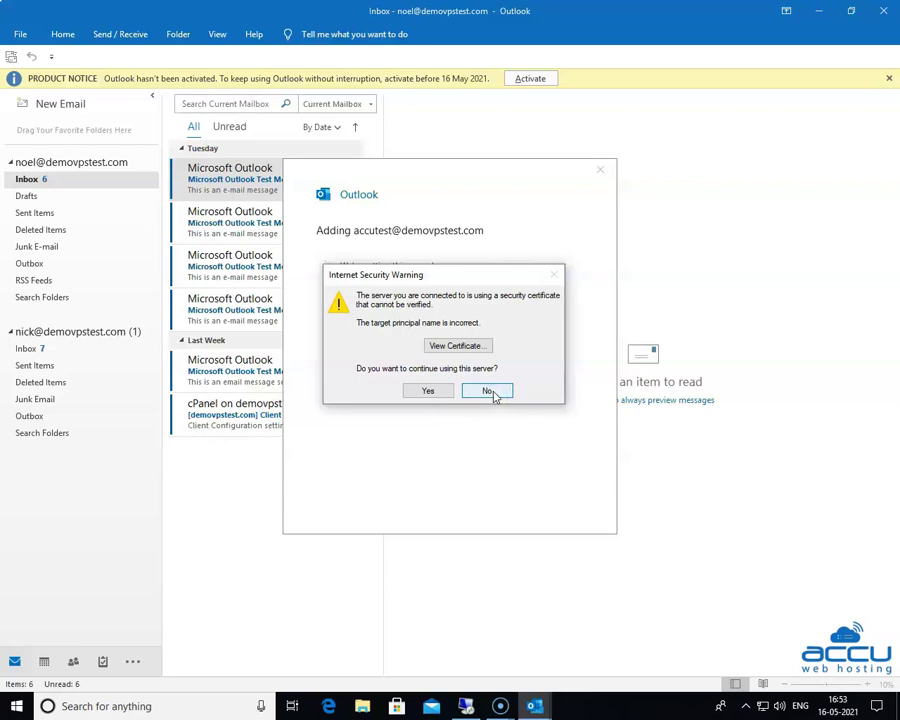
Step: Reject the untrusted server certificate and open Change Account Settings to edit the IMAP server settings
left_click(492, 392)
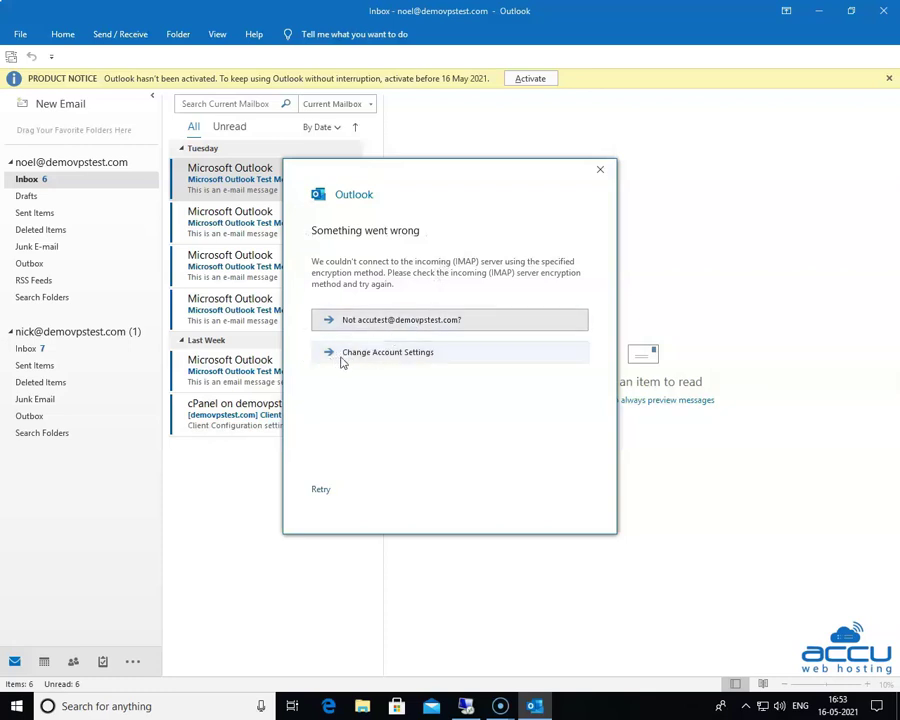
left_click(415, 352)
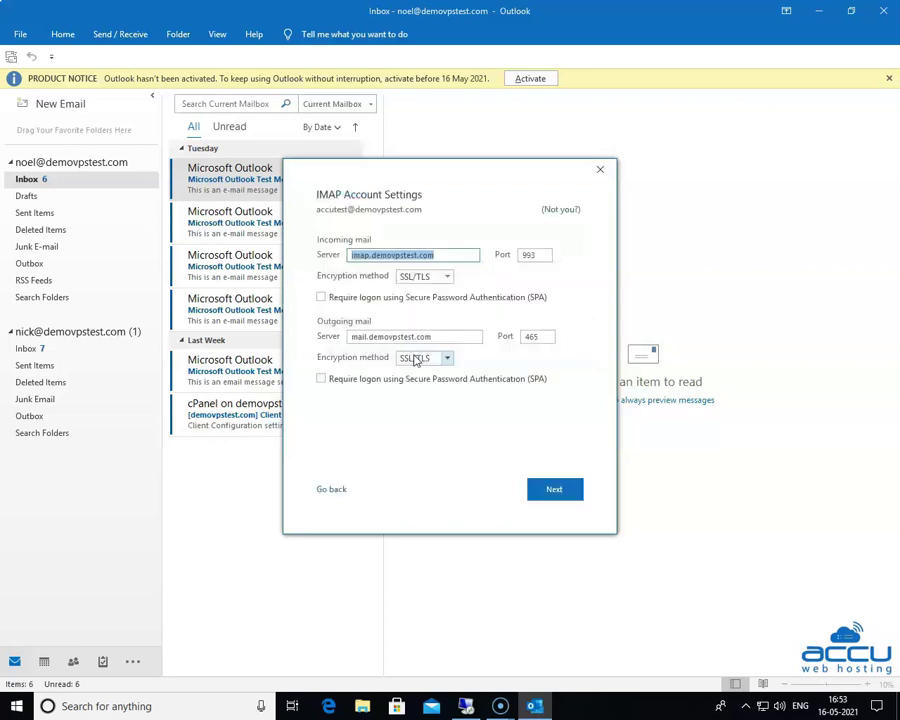
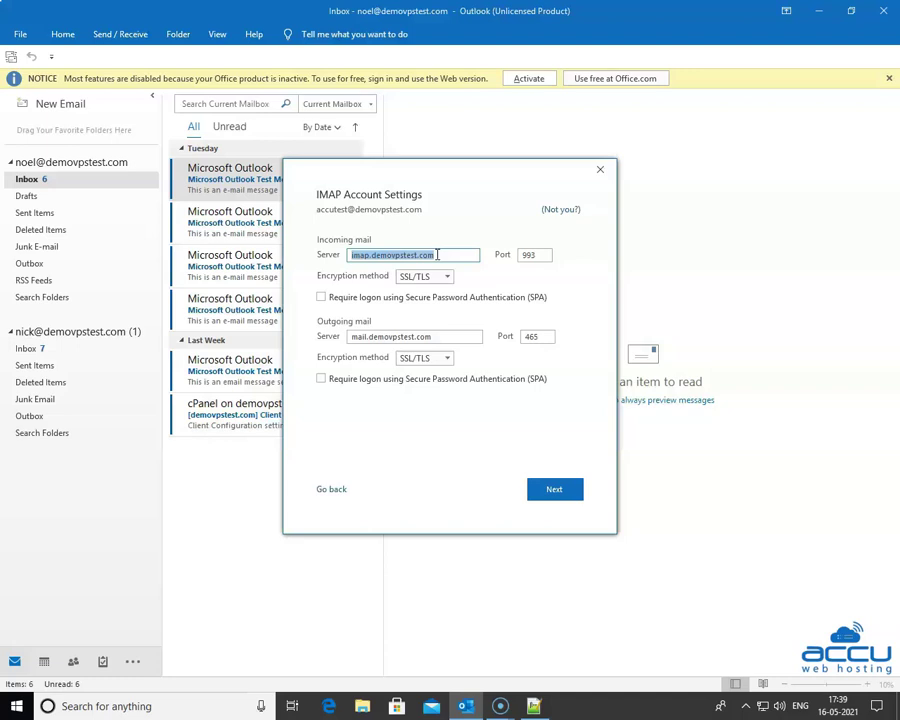
Step: Change the incoming server from imap. to mail.demovpstest.com and select the 993 port value
left_click(370, 255)
key("BackSpace")
key("BackSpace")
key("BackSpace")
key("BackSpace")
key("BackSpace")
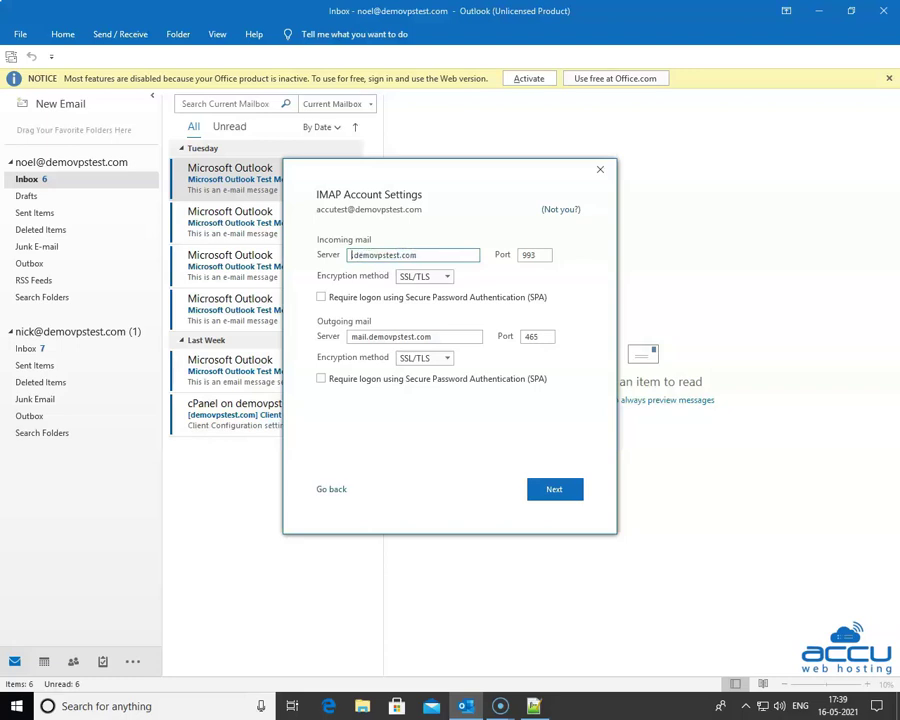
type("mail.")
left_click(528, 255)
double_click(528, 255)
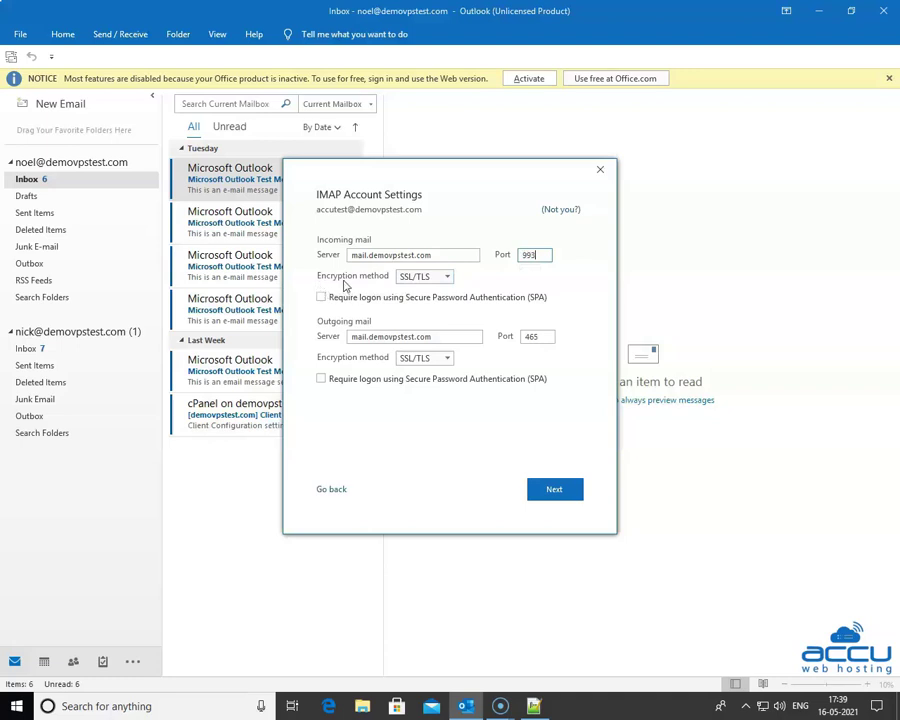
left_click(432, 286)
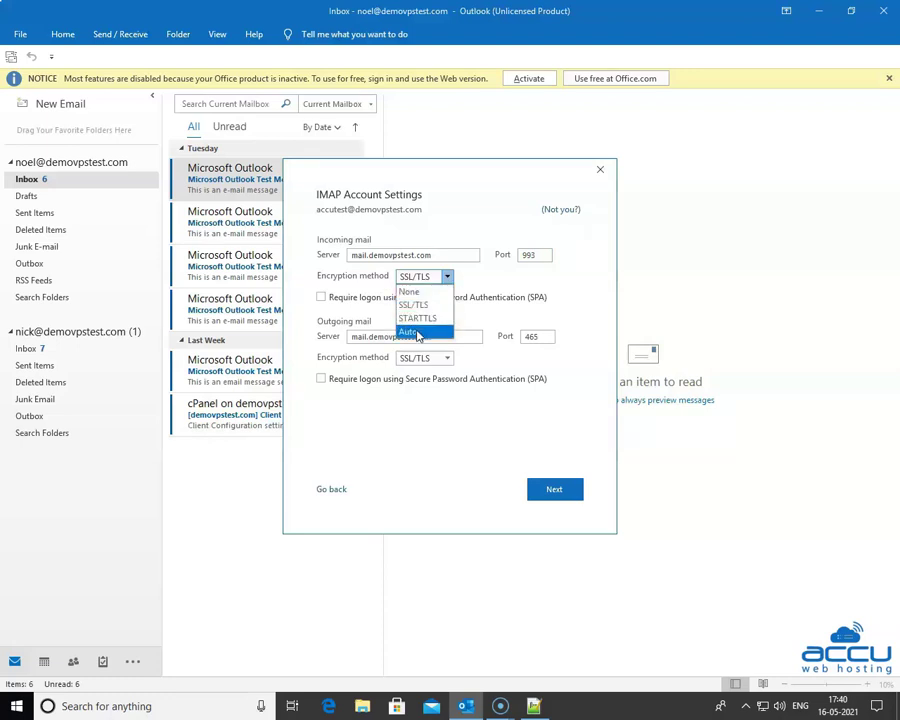
left_click(418, 307)
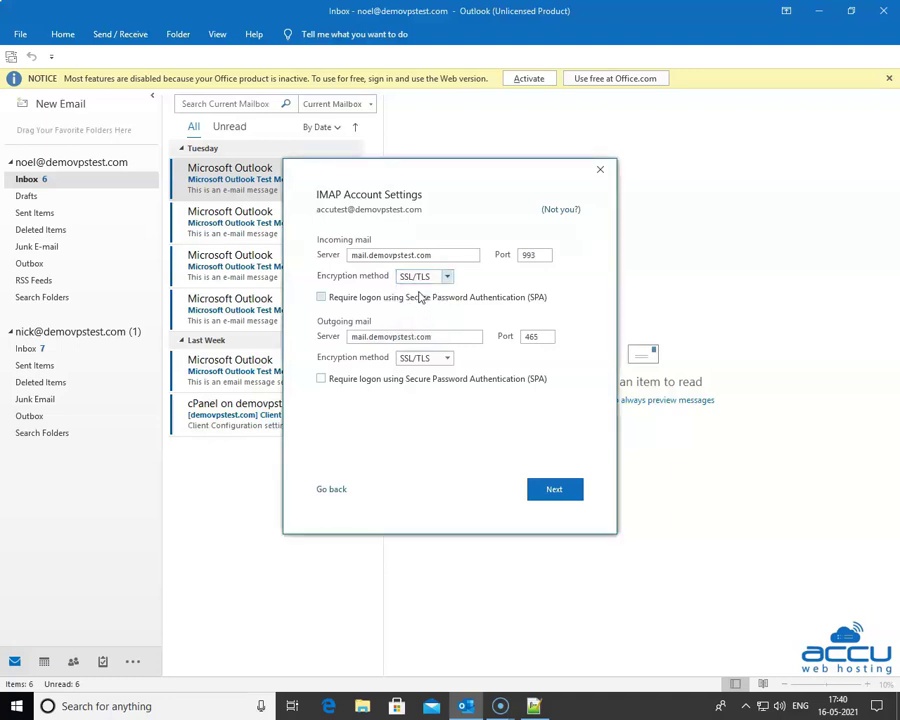
left_click(337, 303)
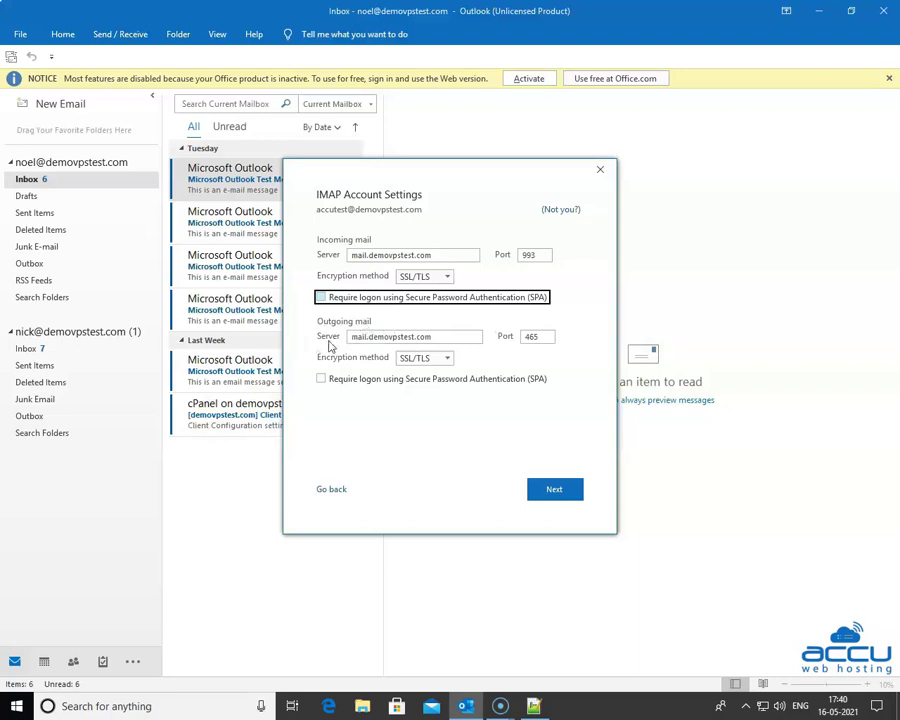
left_click(357, 339)
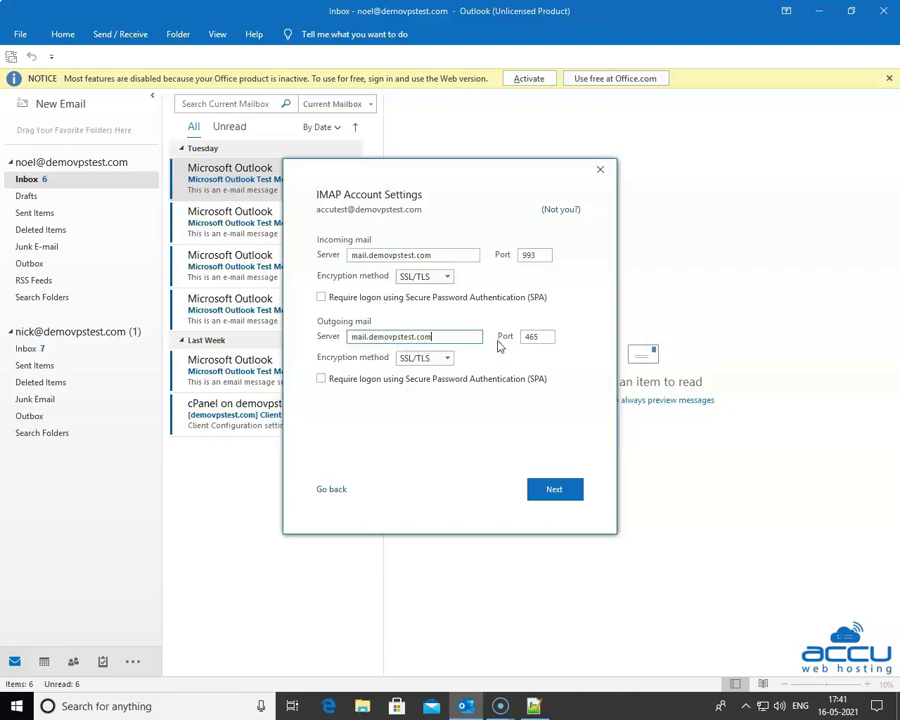
left_click(530, 337)
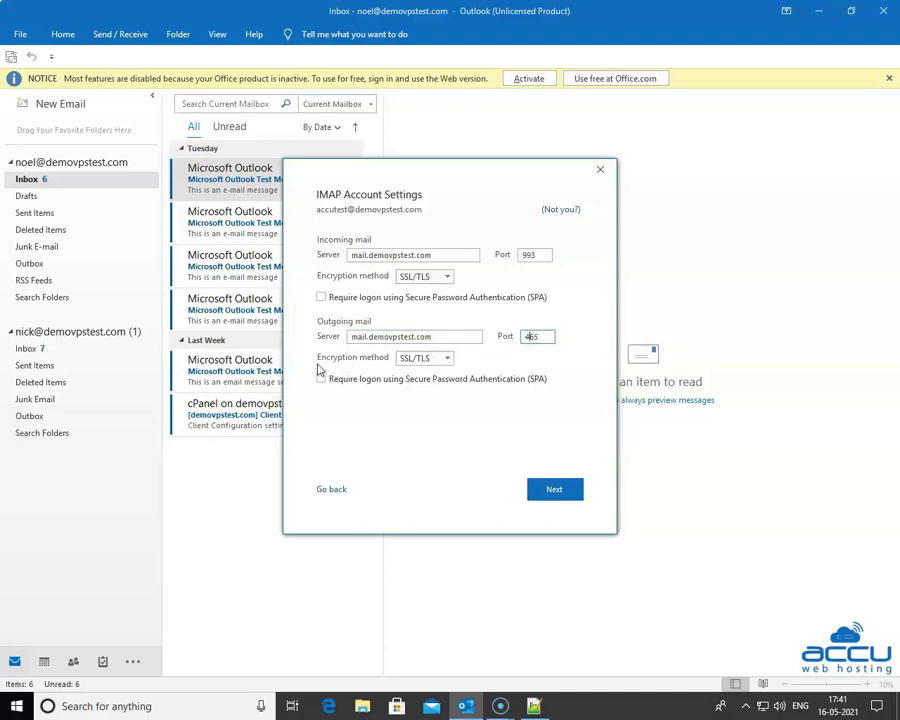
left_click(418, 360)
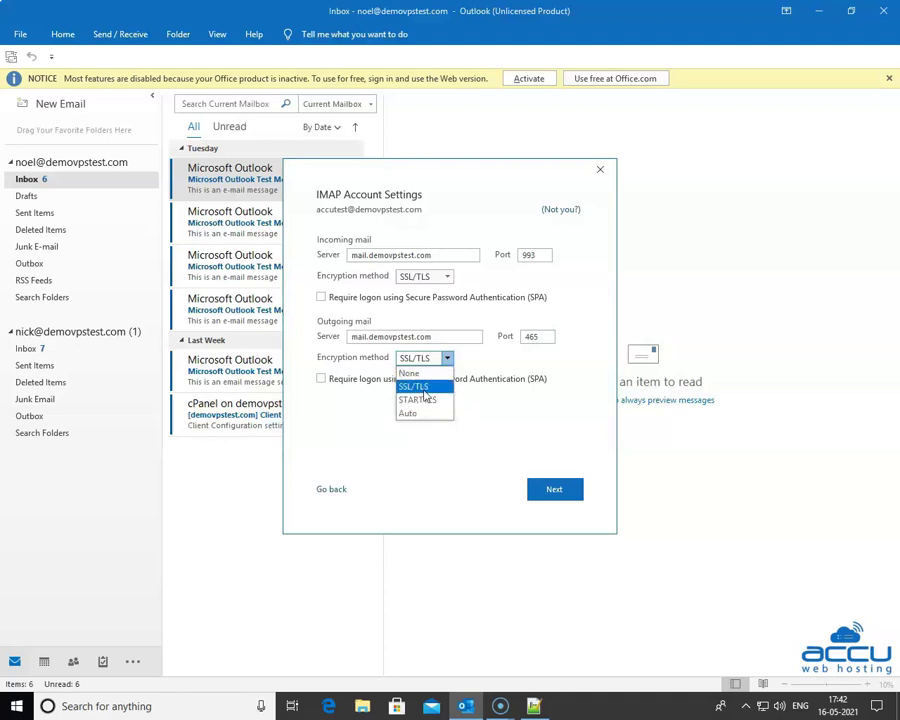
left_click(419, 388)
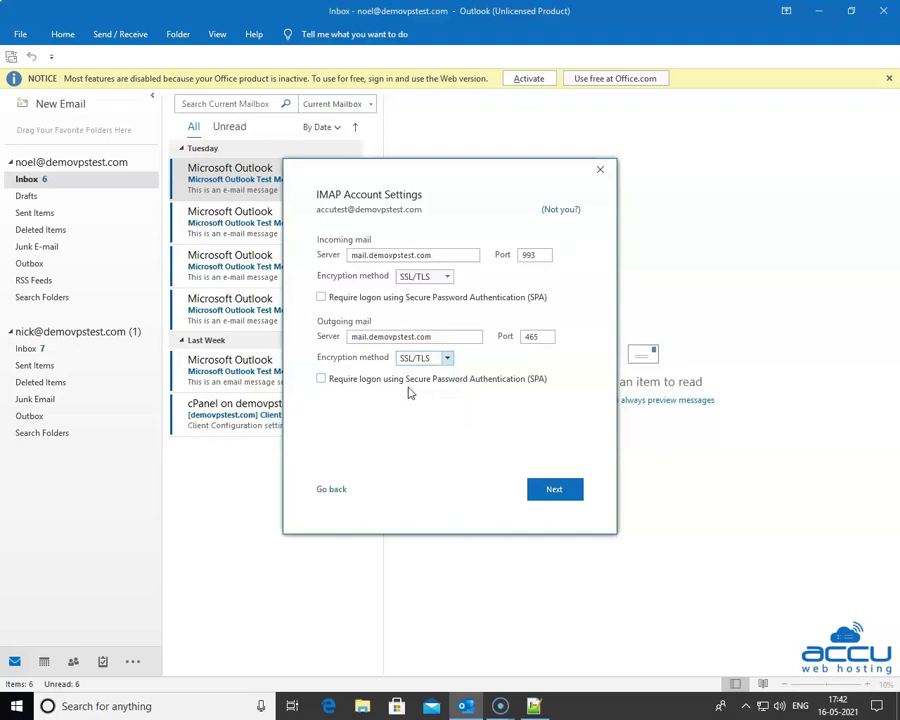
left_click(339, 388)
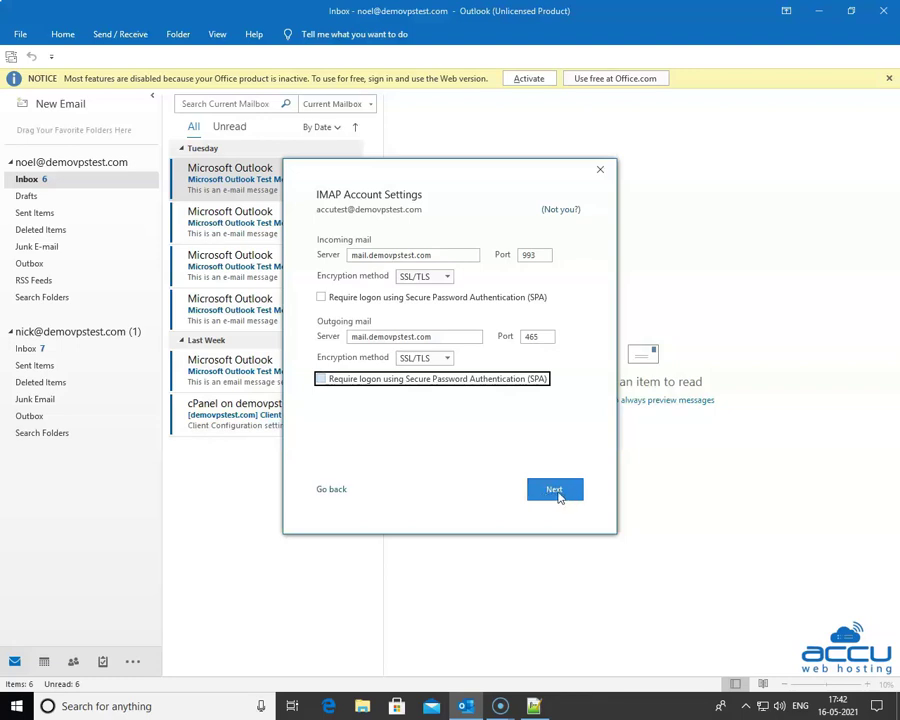
Step: Submit the server settings and connect using the prefilled account password
left_click(557, 496)
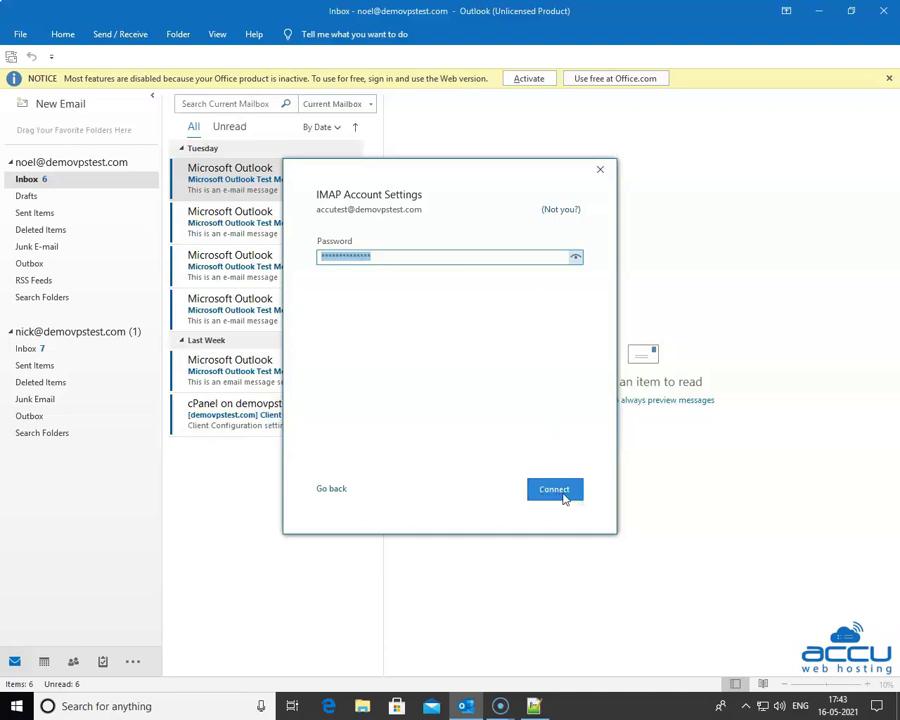
left_click(564, 496)
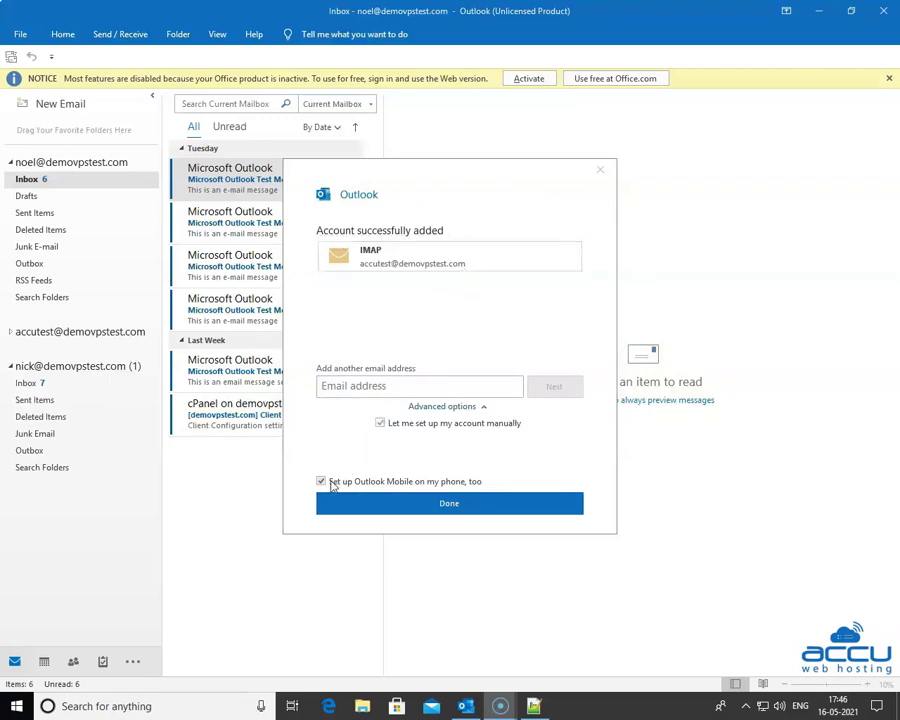
Step: Untick 'Set up Outlook Mobile on my phone, too' and finish to show the empty Inbox
left_click(321, 483)
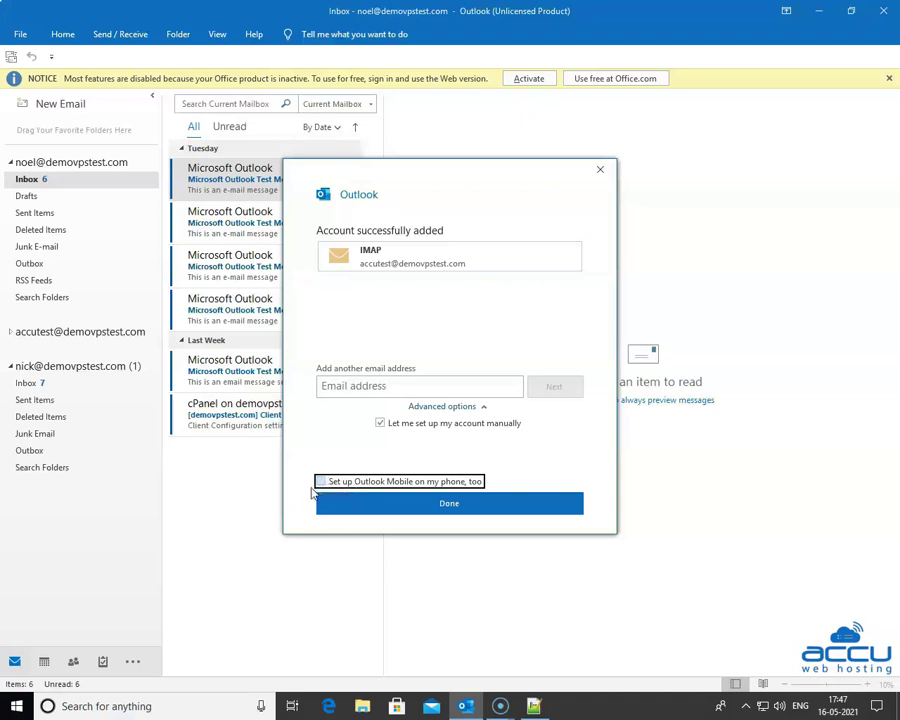
left_click(448, 508)
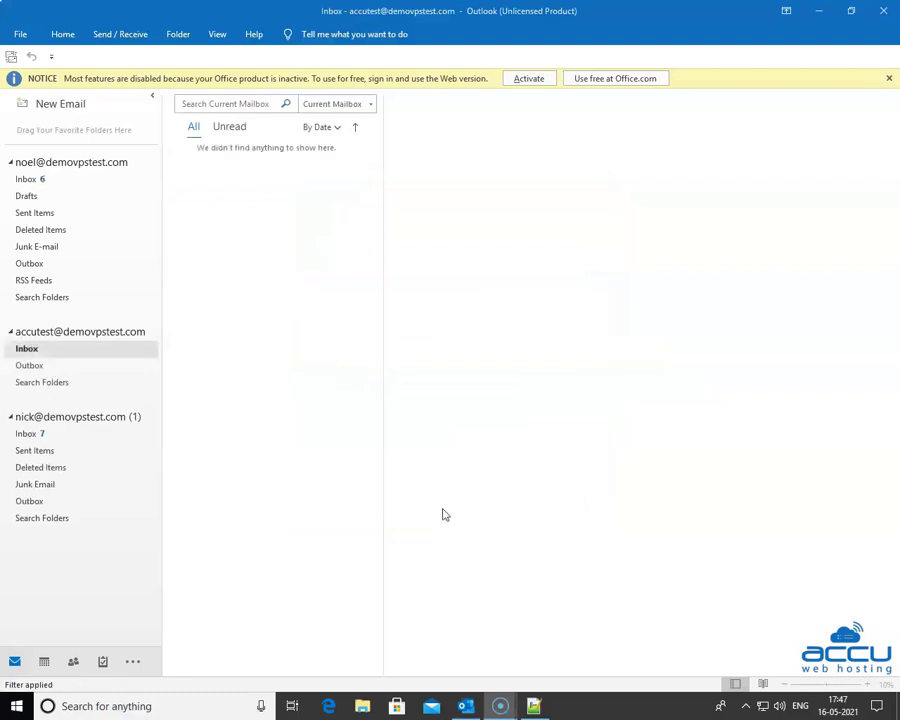